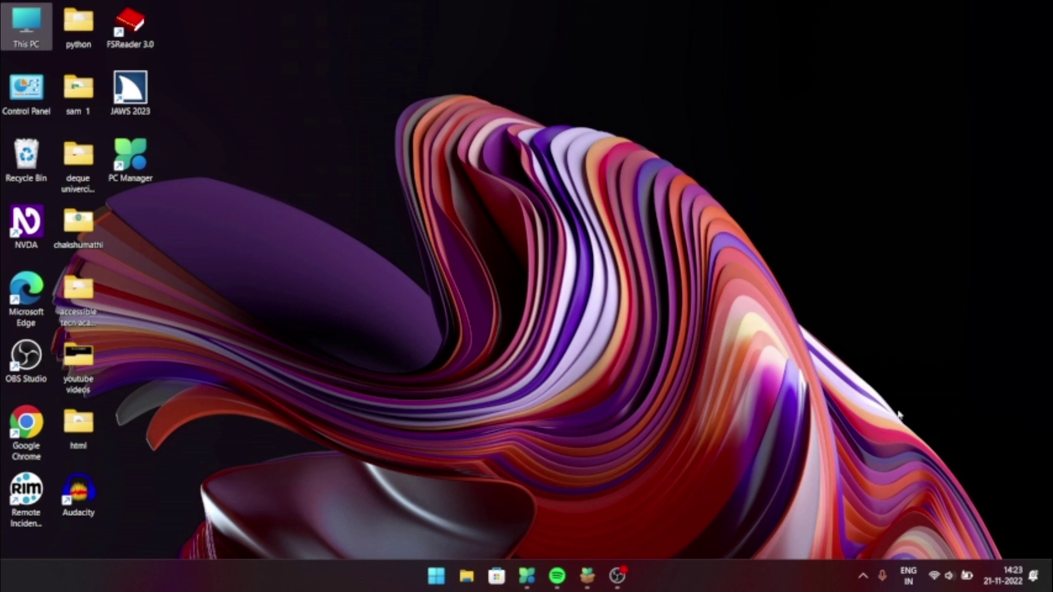
Switch to the Microsoft PC Manager installer and view its End User License and Privacy Agreements.
key("alt+Tab")
key("alt+Tab")
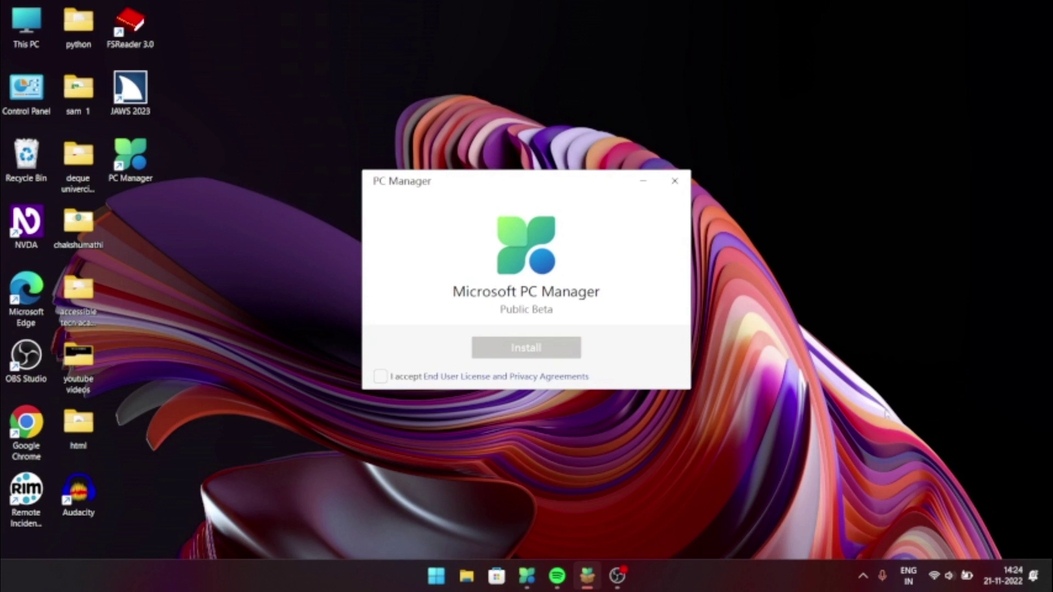
key("space")
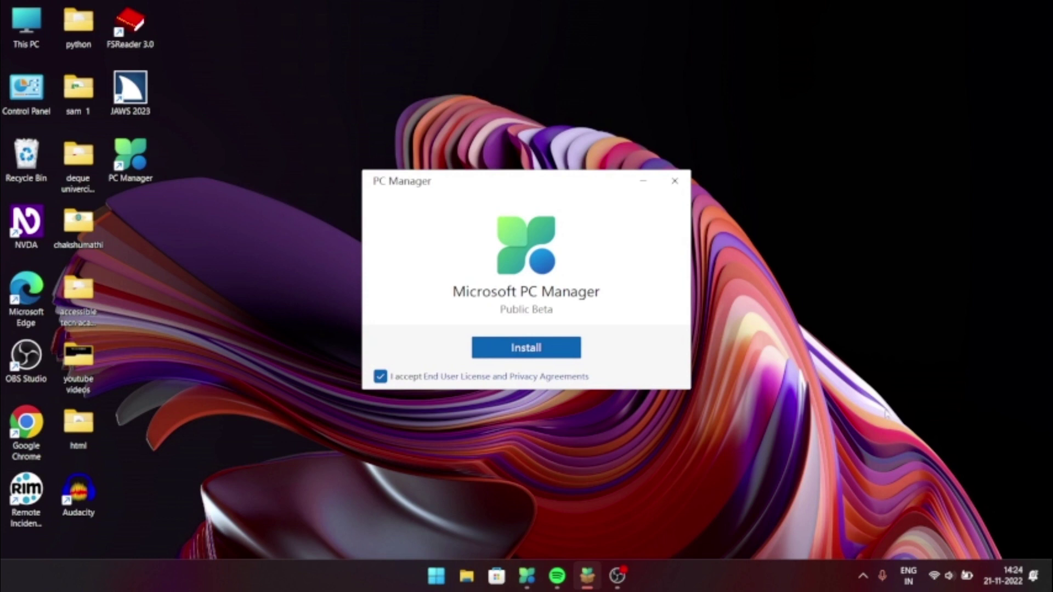
key("space")
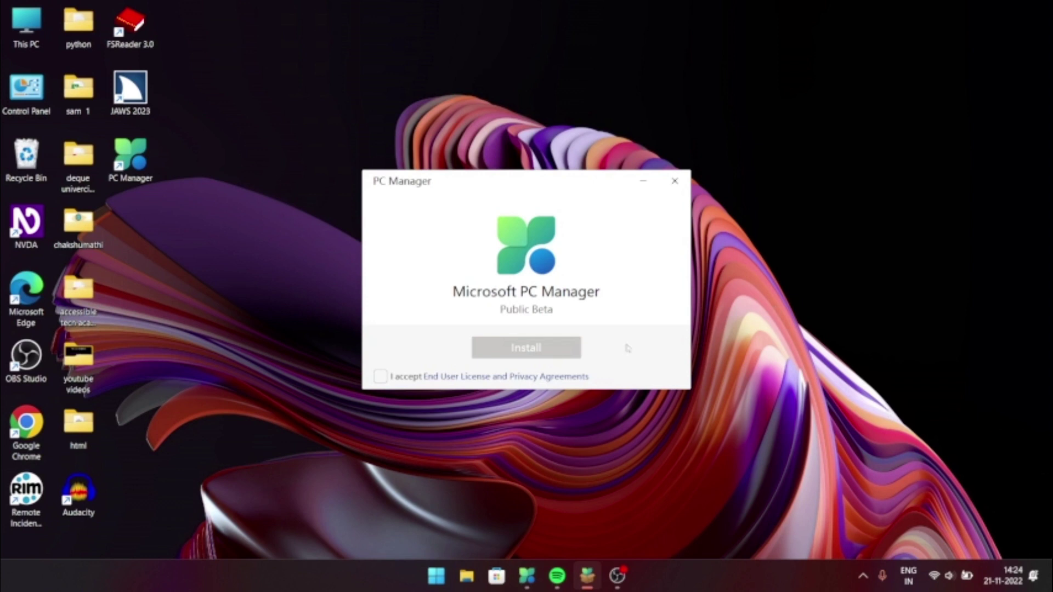
left_click(557, 379)
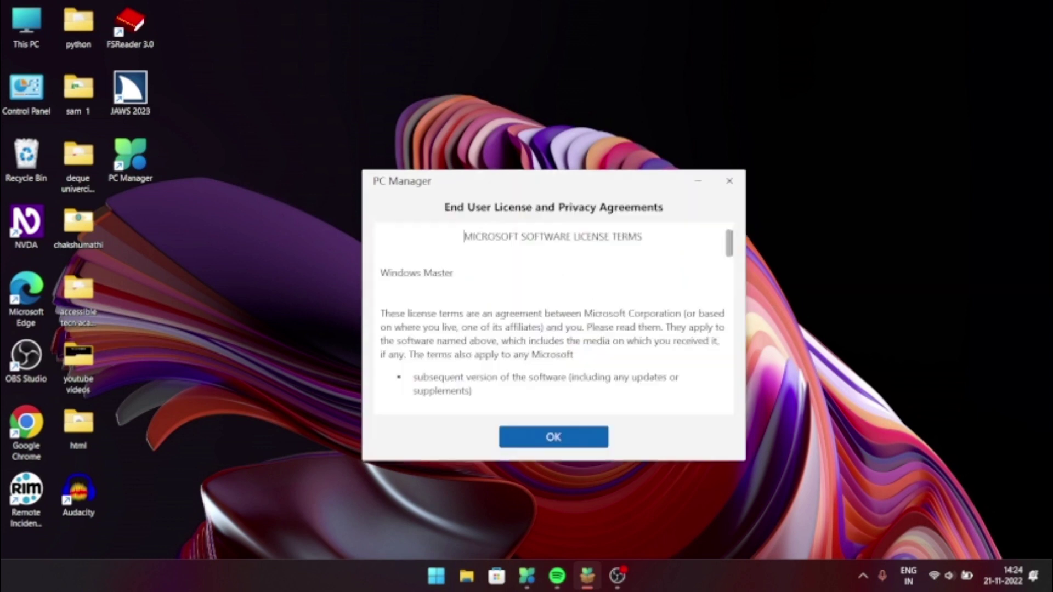
left_click(581, 441)
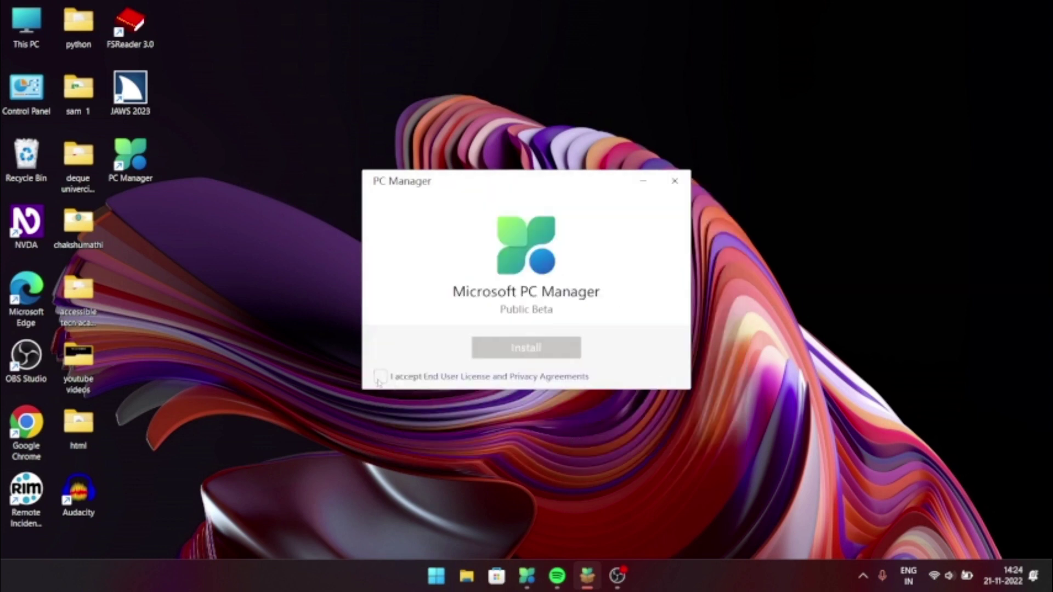
Install Microsoft PC Manager with the license and privacy agreements accepted, and launch it.
left_click(379, 376)
left_click(538, 350)
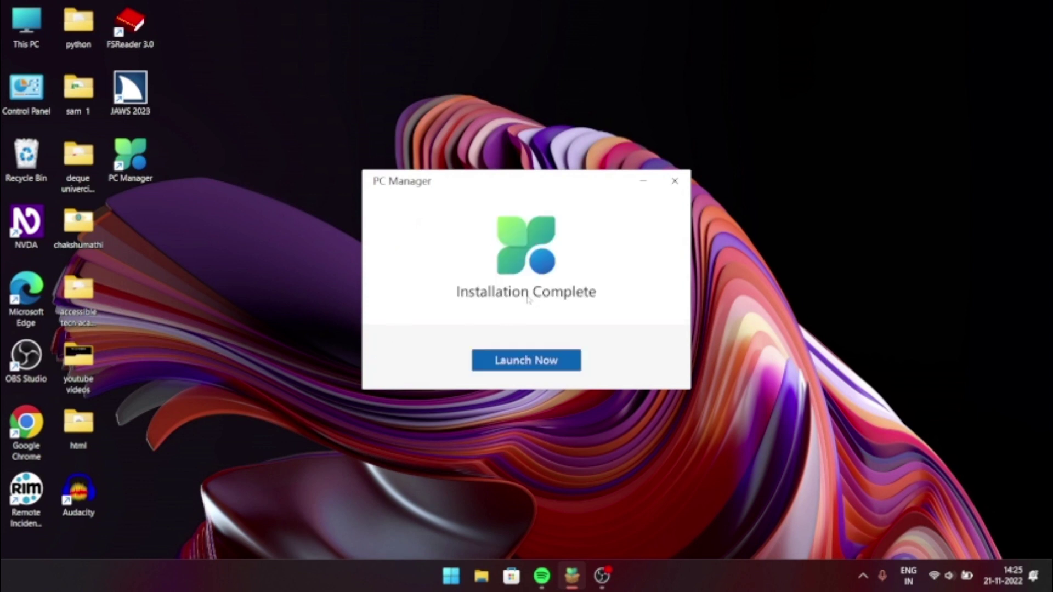
left_click(507, 362)
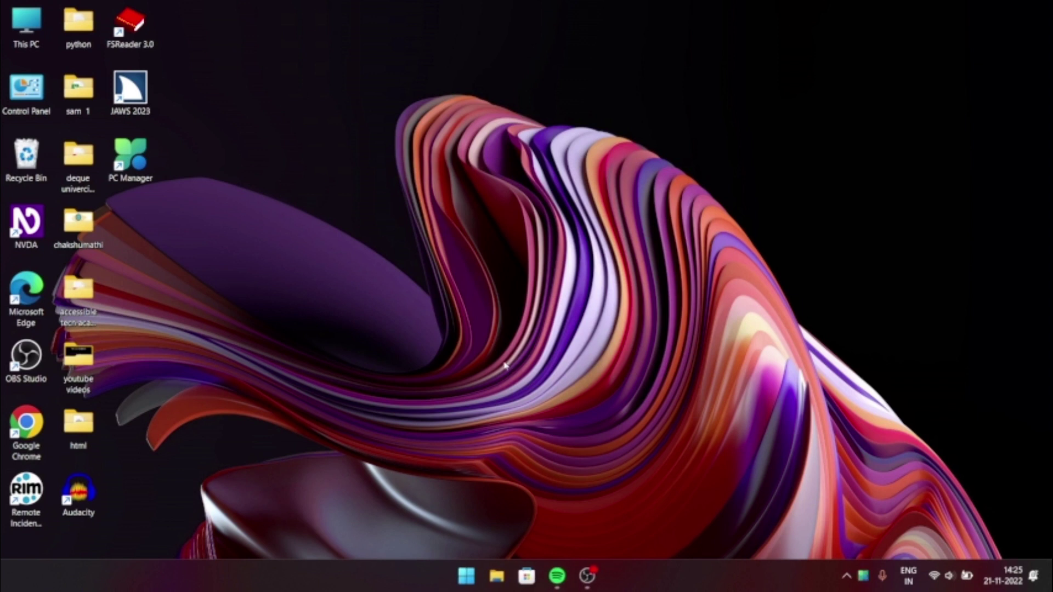
Switch to the PC Manager window and move it to the middle of the desktop.
key("alt+Tab")
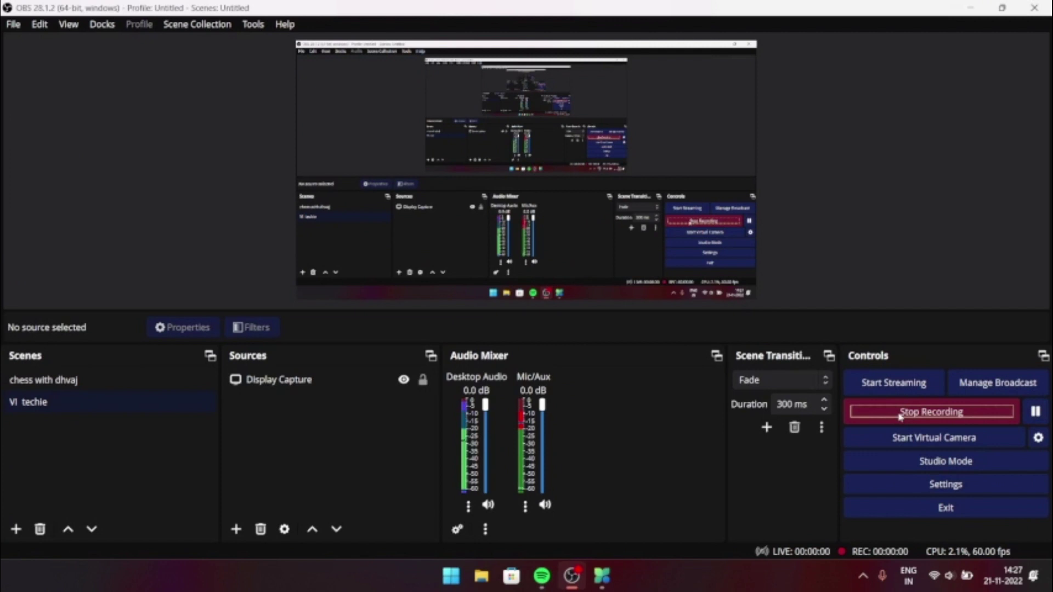
key("super+d")
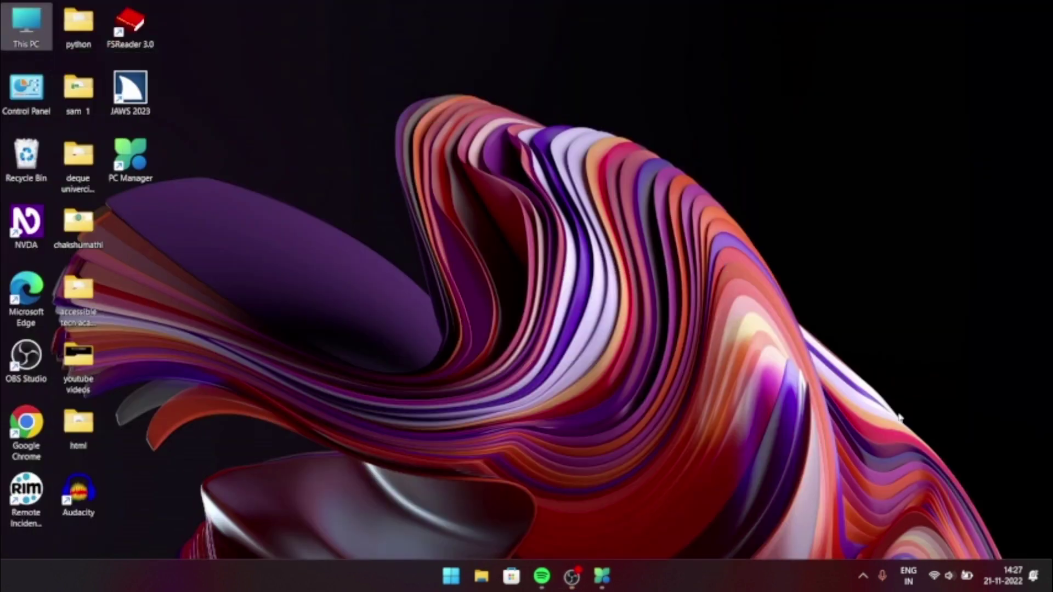
key("alt+Tab")
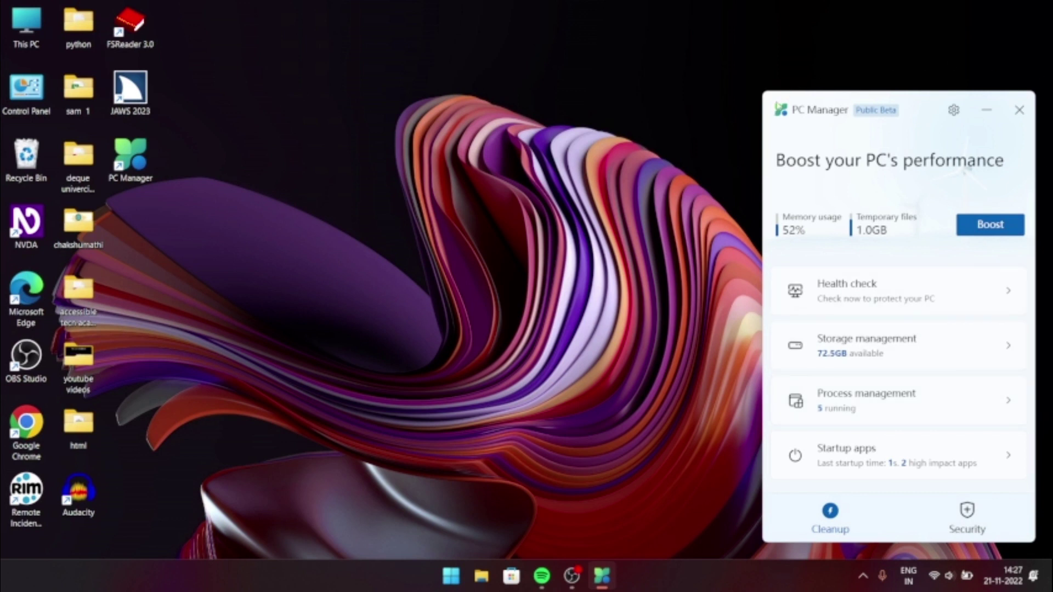
left_click_drag(776, 96, 416, 49)
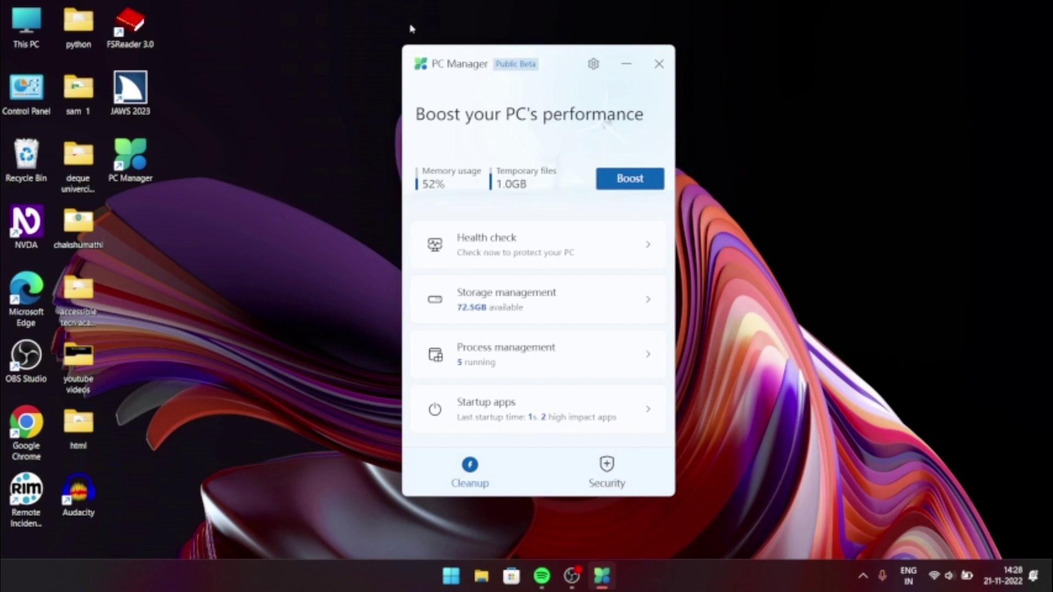
Boost the PC's performance to free memory and clean up temporary files.
key("Tab")
key("Tab")
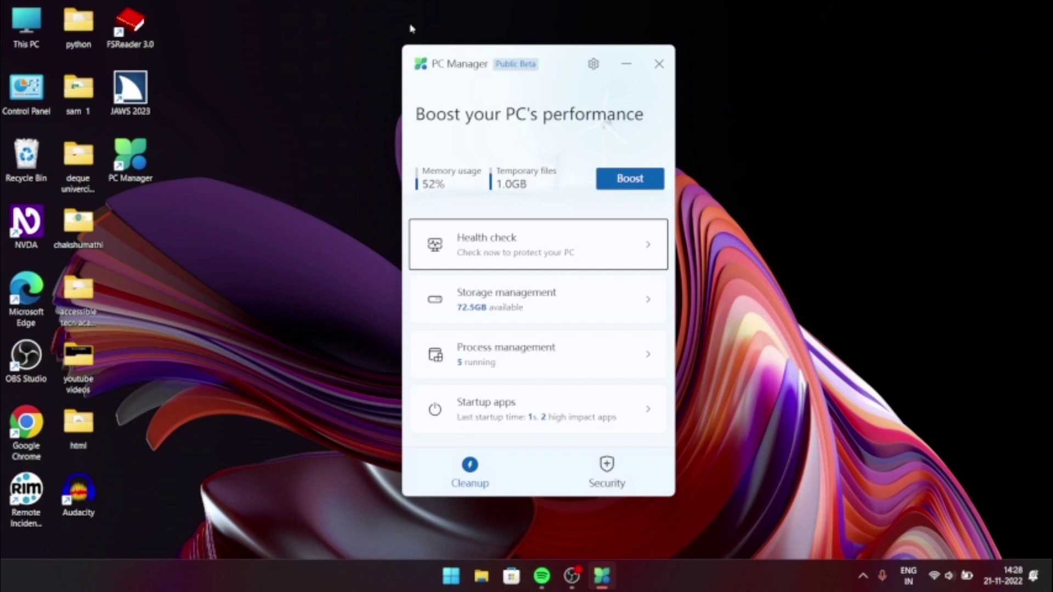
key("shift+Tab")
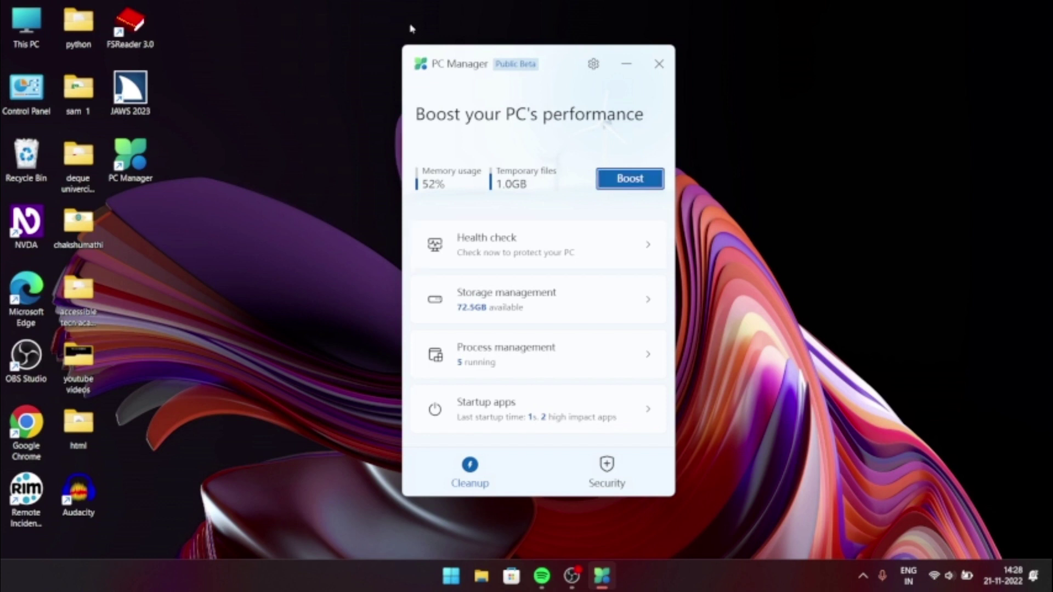
key("Return")
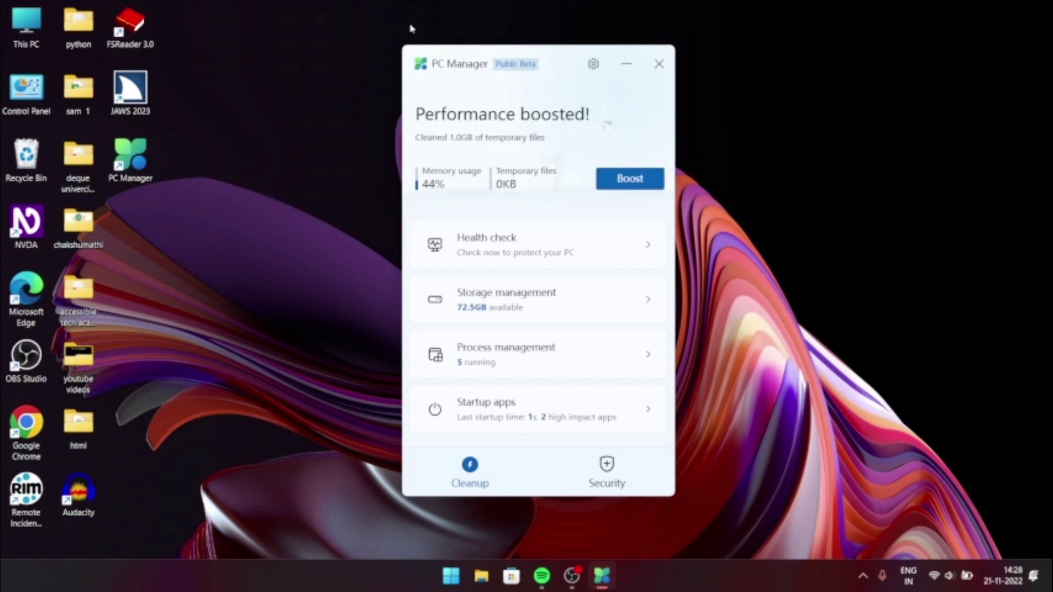
key("Tab")
key("Return")
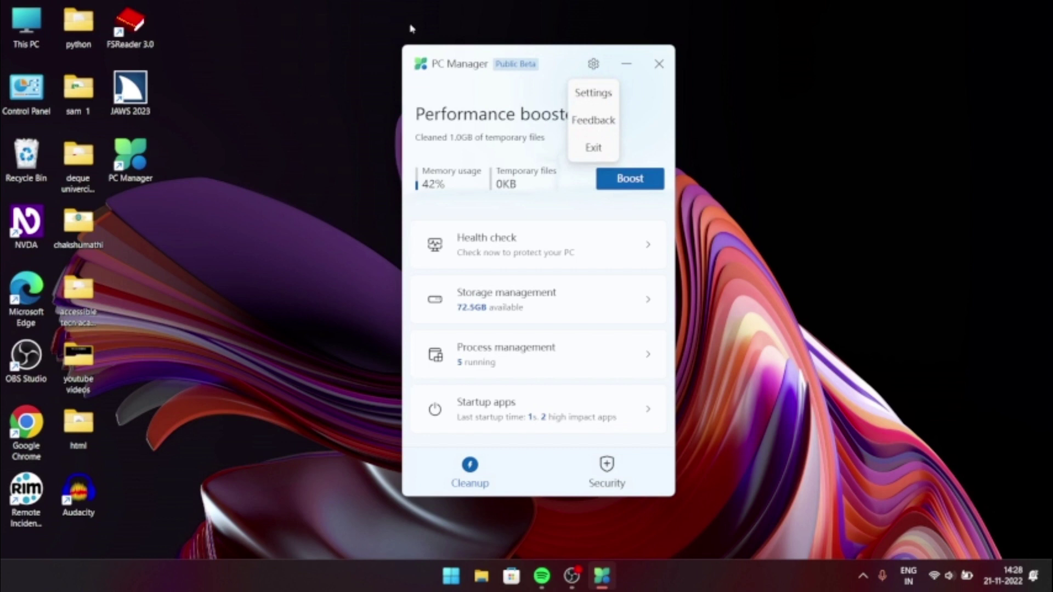
key("Escape")
Run the Health check to look for cleanup items, viruses, potential issues and startup apps to disable.
key("Tab")
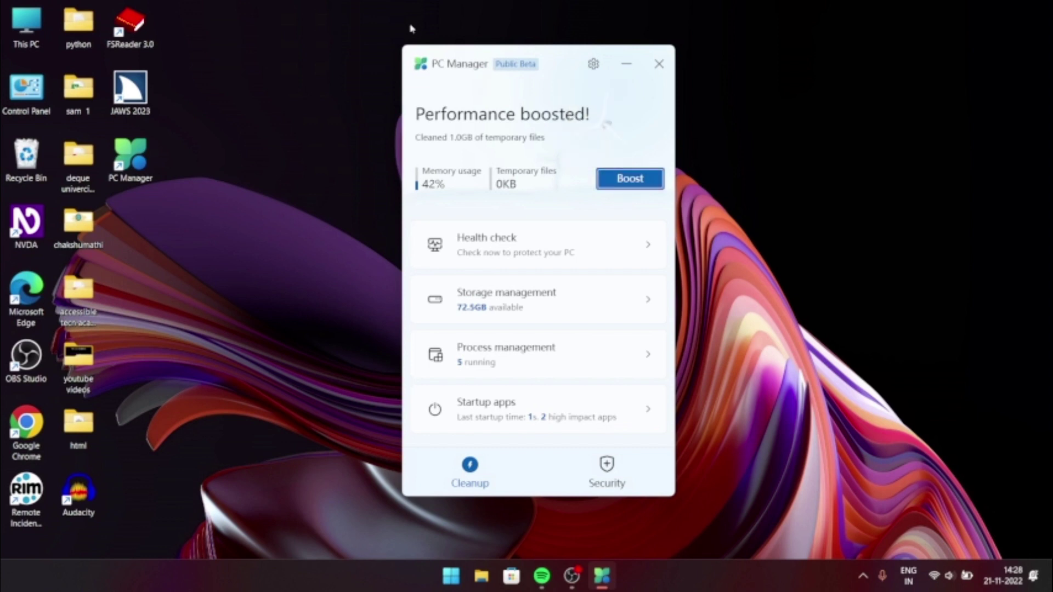
key("Tab")
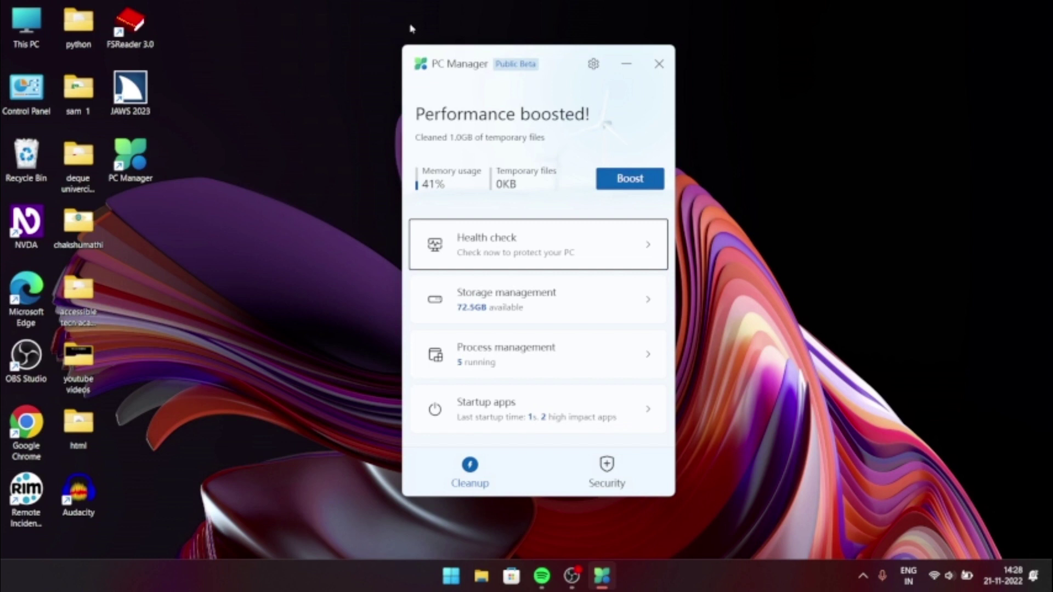
key("Return")
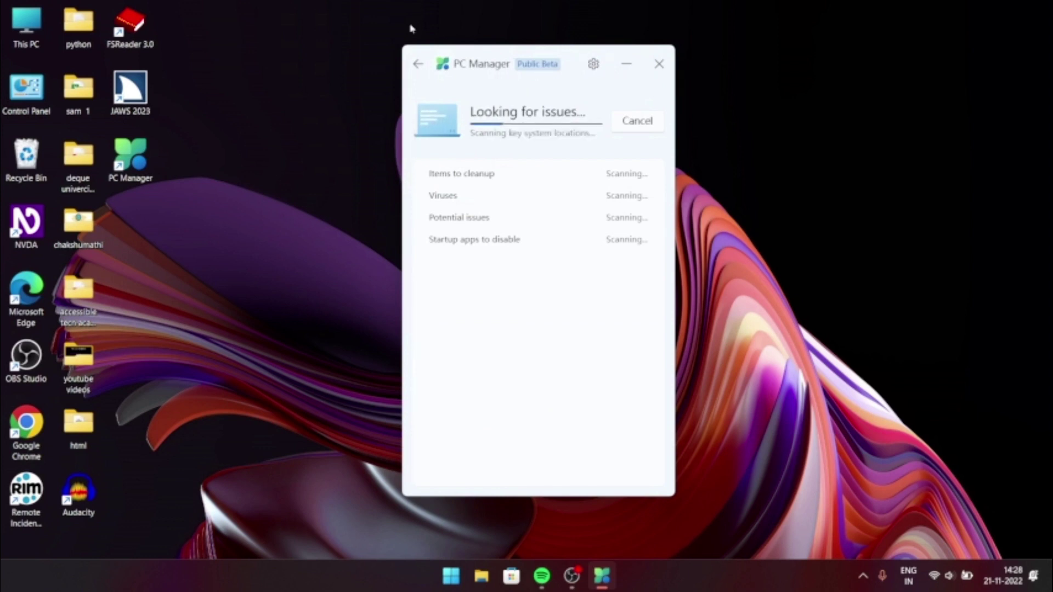
key("Tab")
key("Tab")
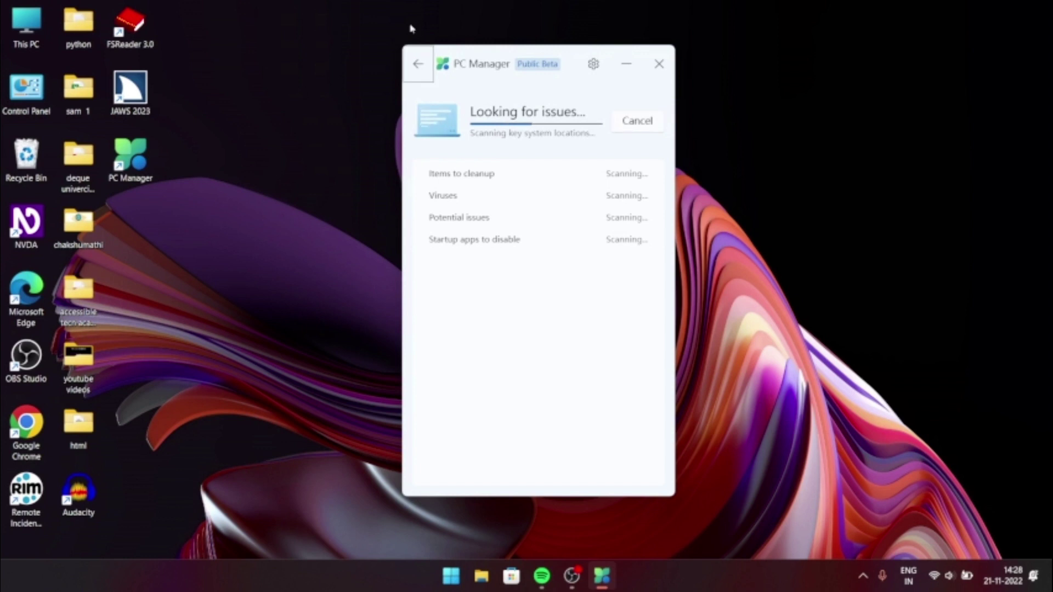
key("Tab")
key("Tab")
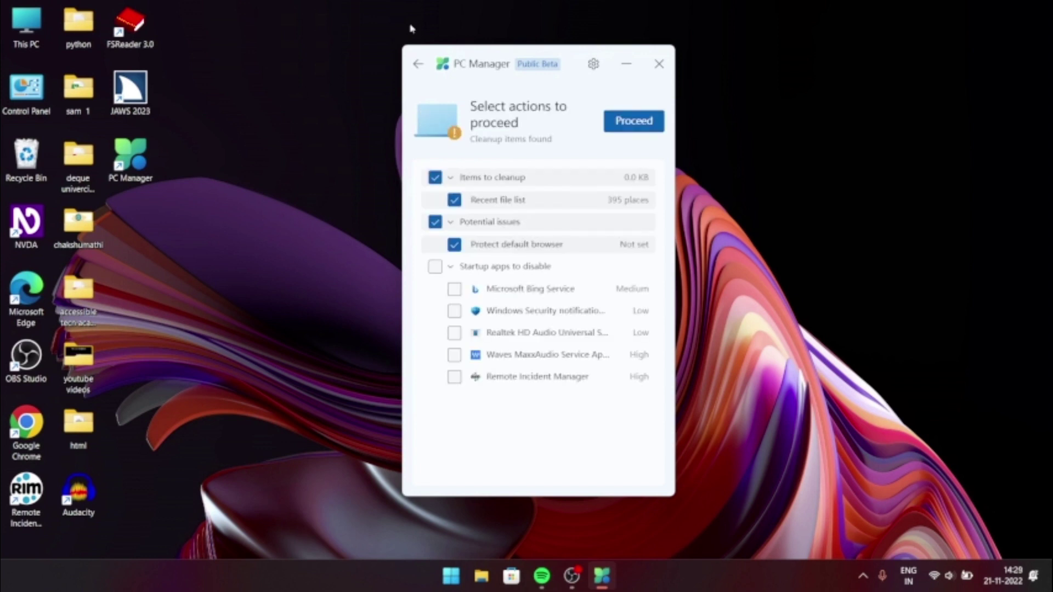
Select all startup apps to disable in the health check results, and clear that selection again.
key("Tab")
key("Tab")
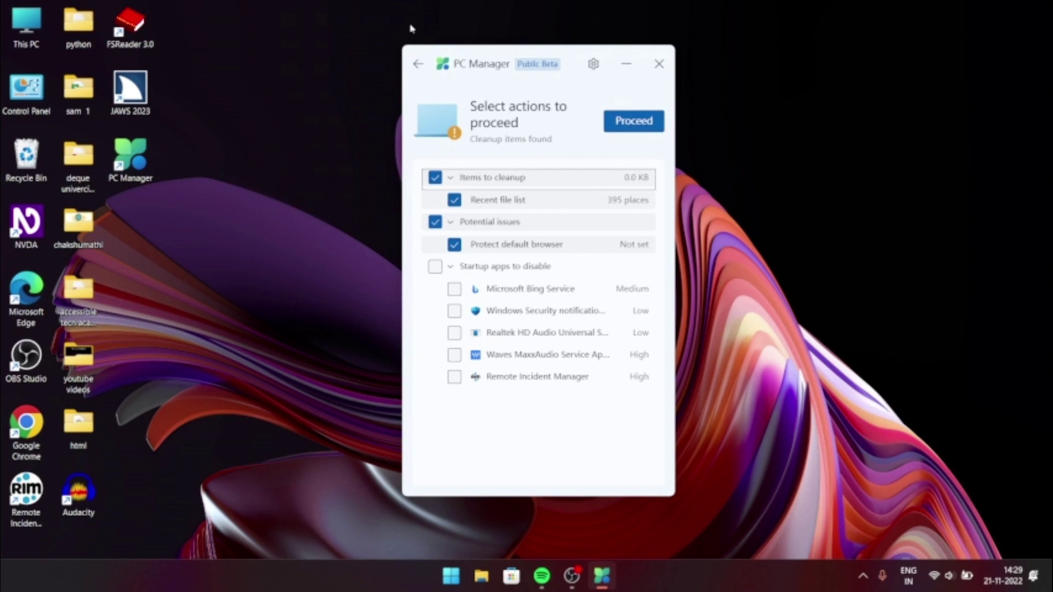
key("Tab")
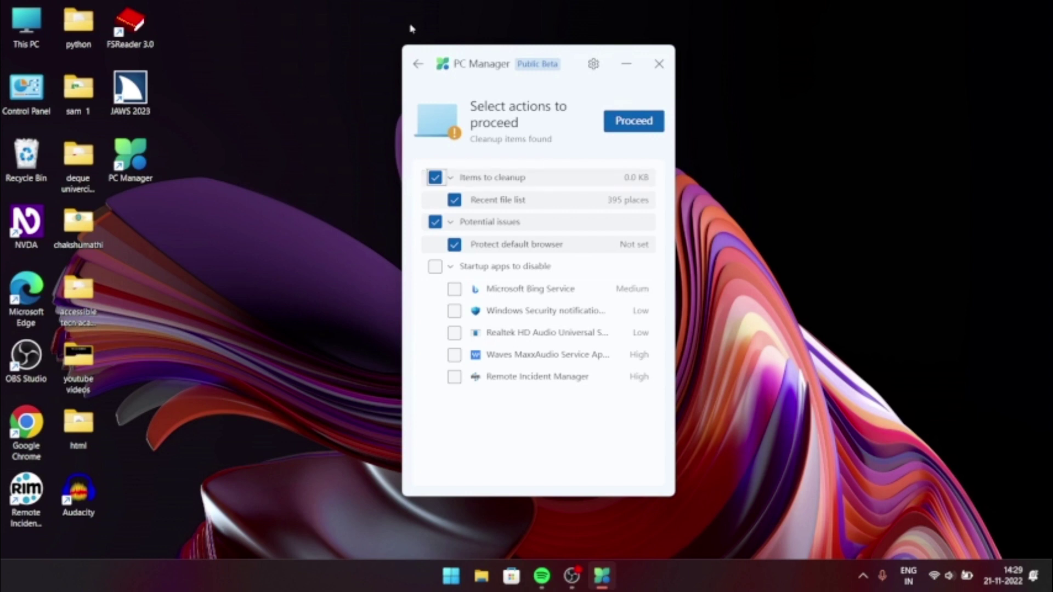
key("Tab")
key("space")
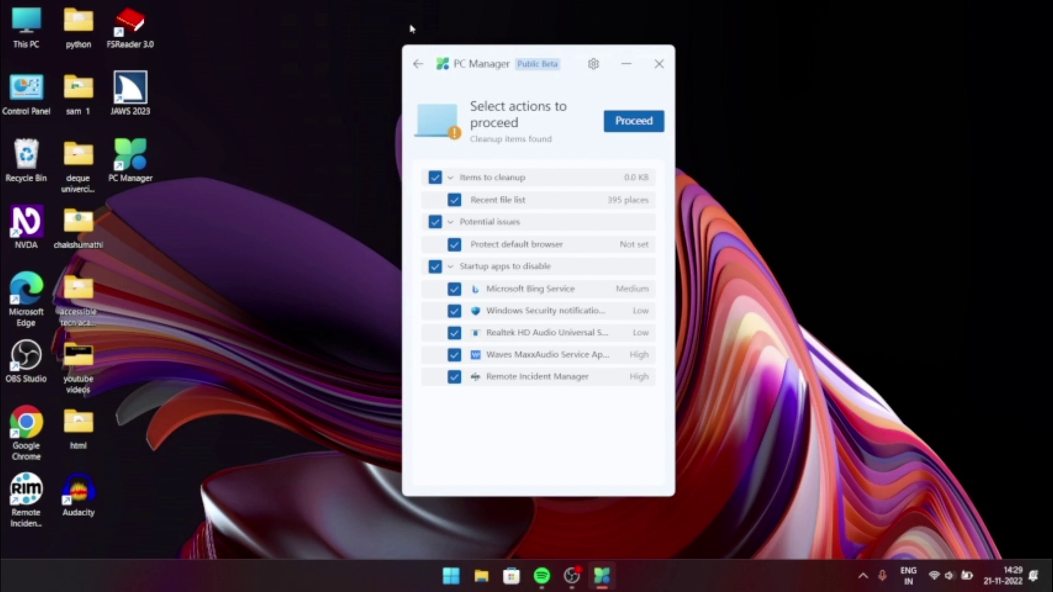
key("space")
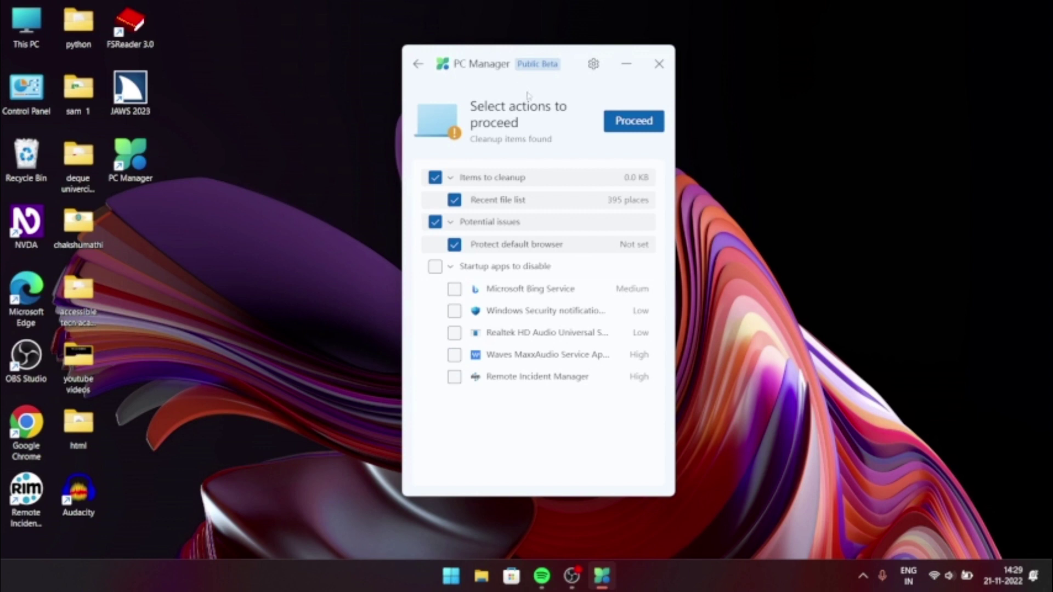
Proceed with the recent file list cleanup and default browser protection, and close the completed health check.
key("Tab")
key("Tab")
key("Tab")
key("Return")
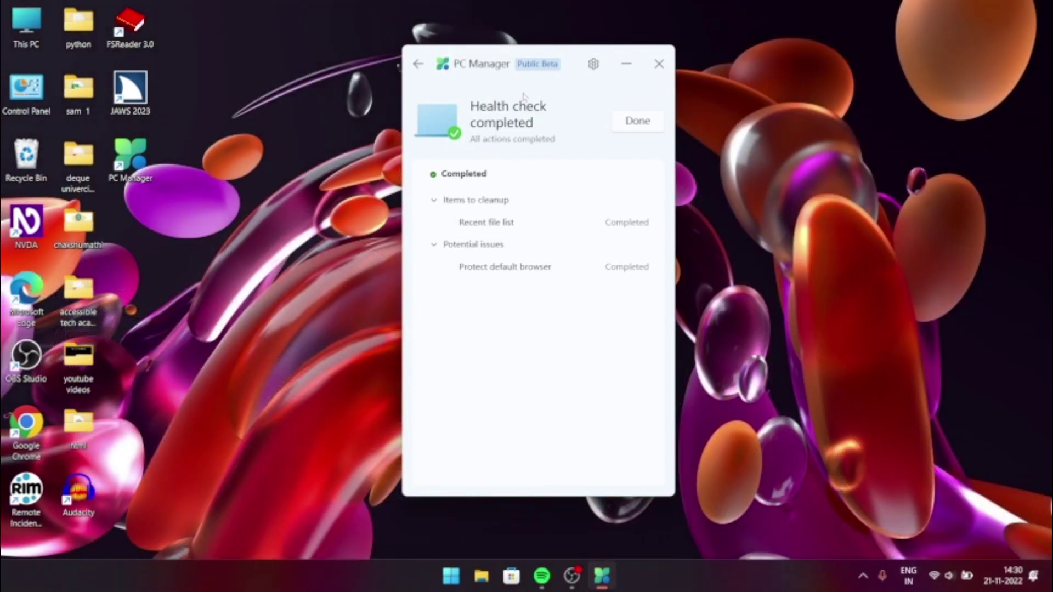
key("Tab")
key("Return")
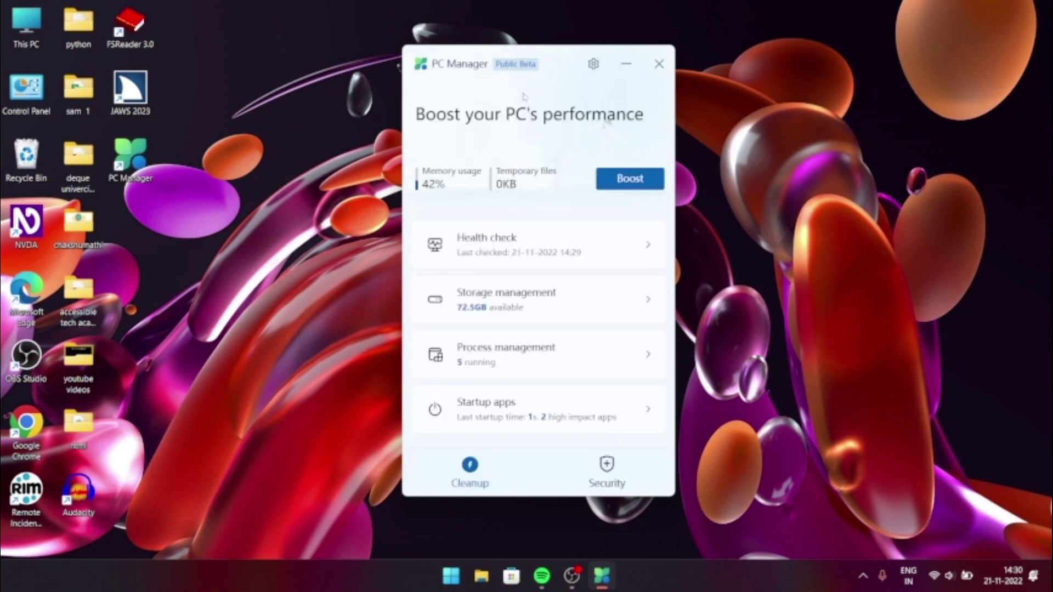
Leave the Cleanup page and open the Security page of PC Manager.
key("Tab")
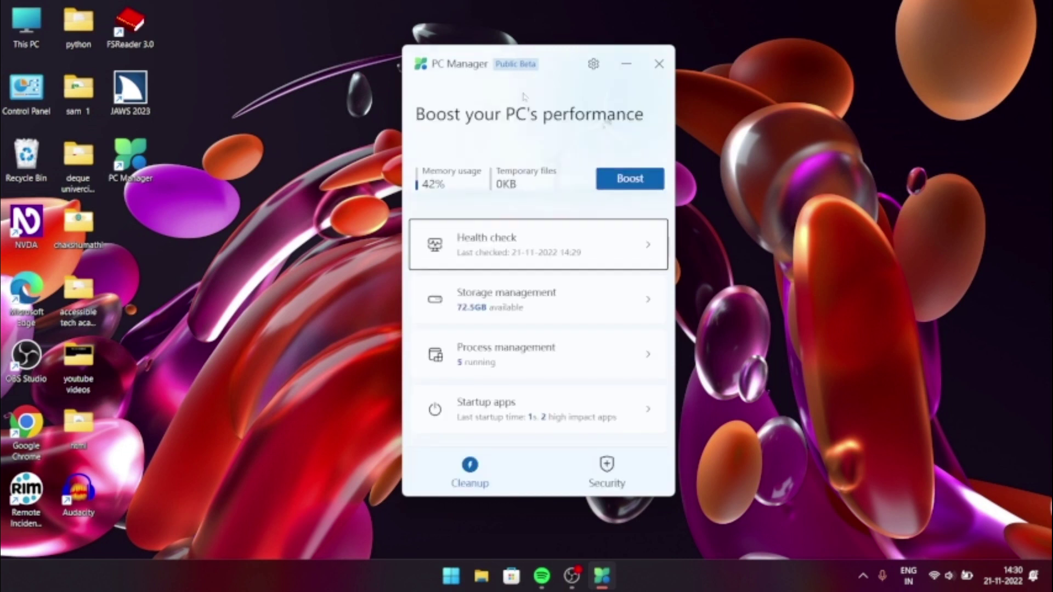
key("Tab")
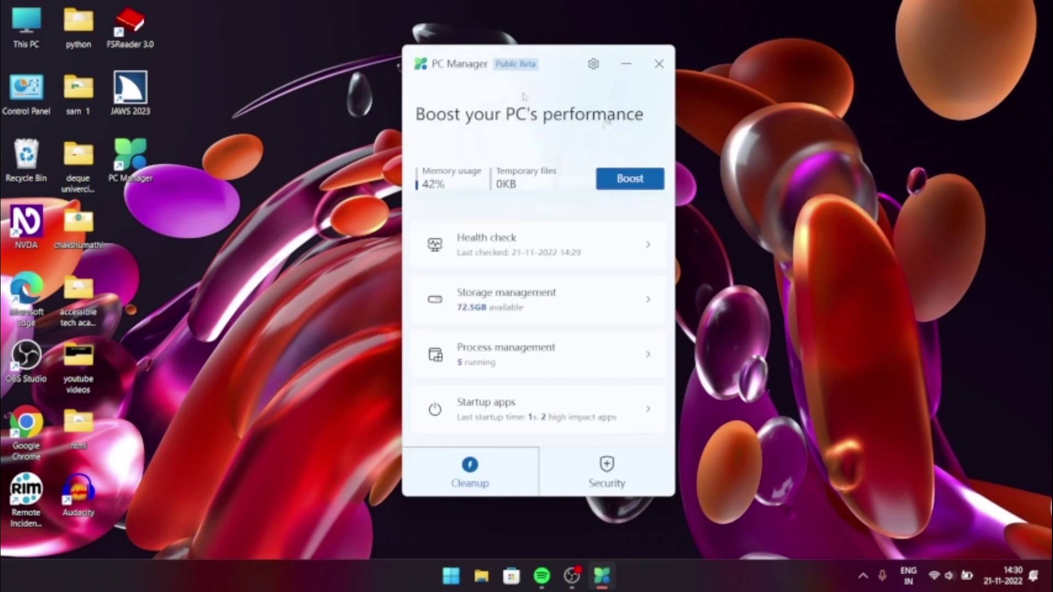
key("shift+Tab")
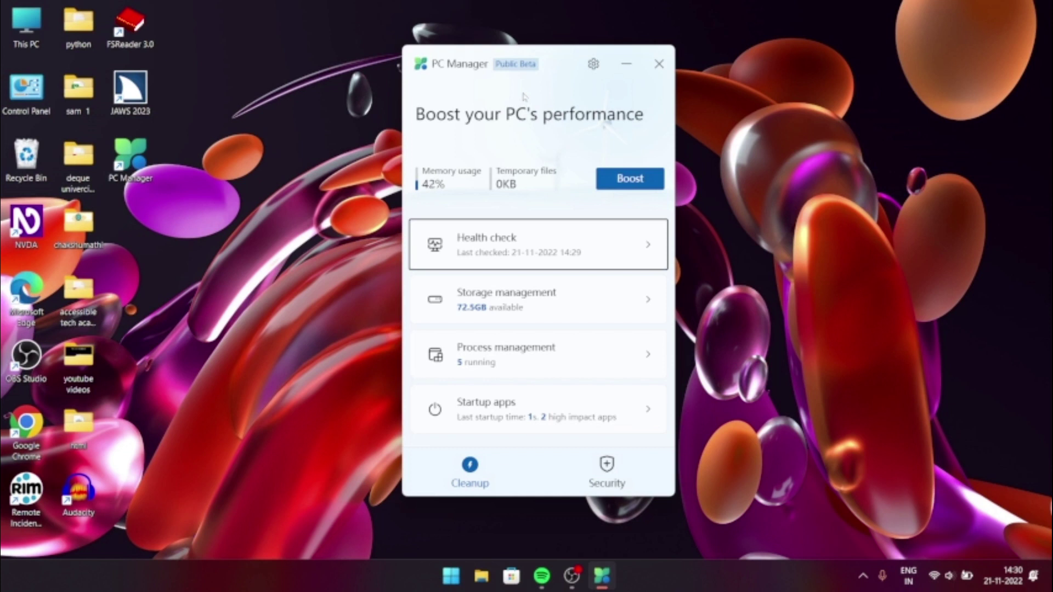
key("Tab")
key("Return")
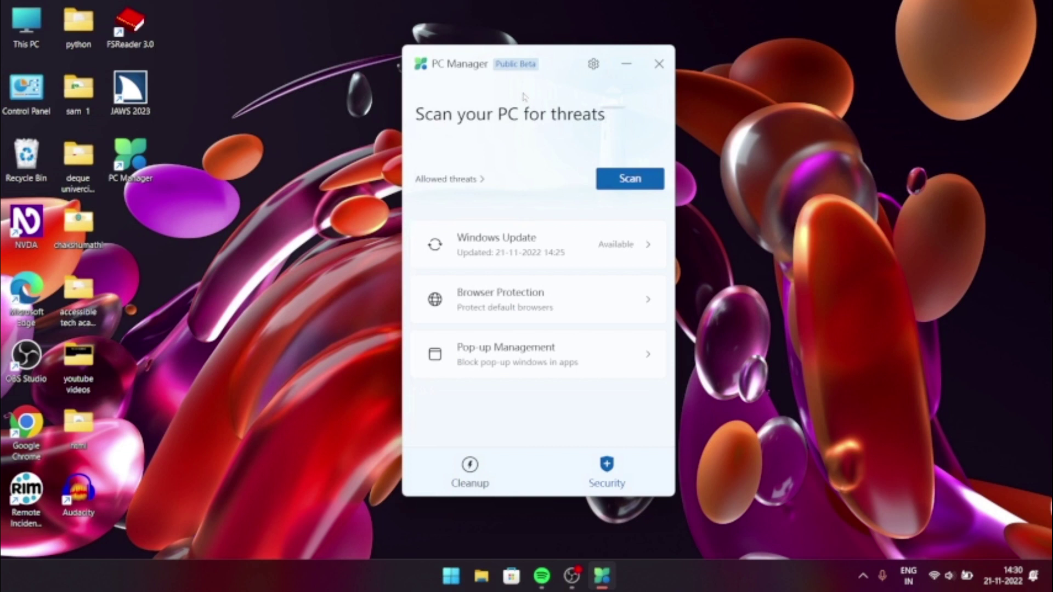
Go through the Security page's options and start a scan of the PC for threats.
key("Tab")
key("Tab")
key("Tab")
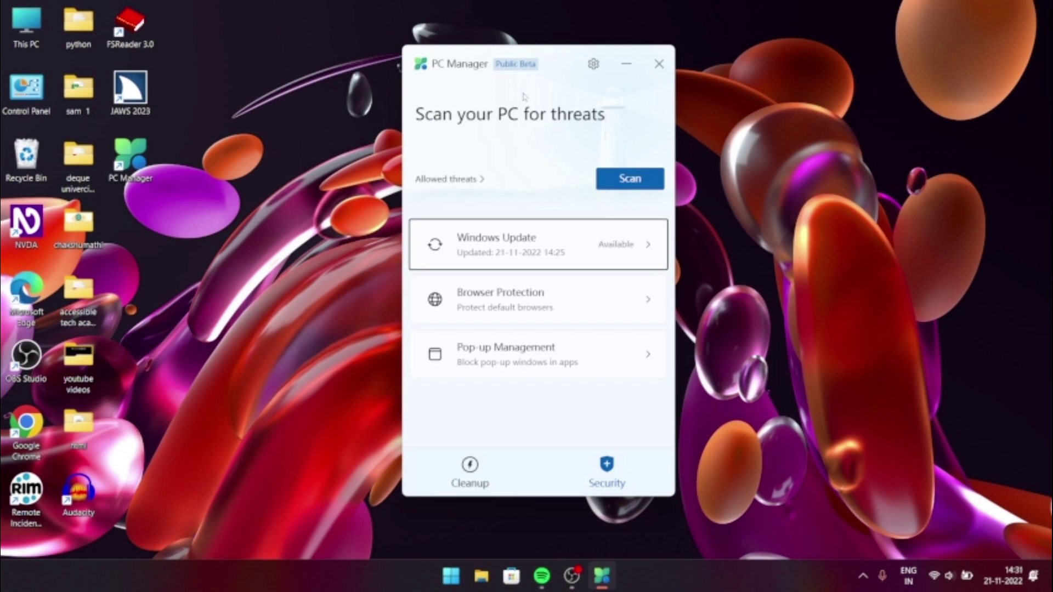
key("Tab")
key("Tab")
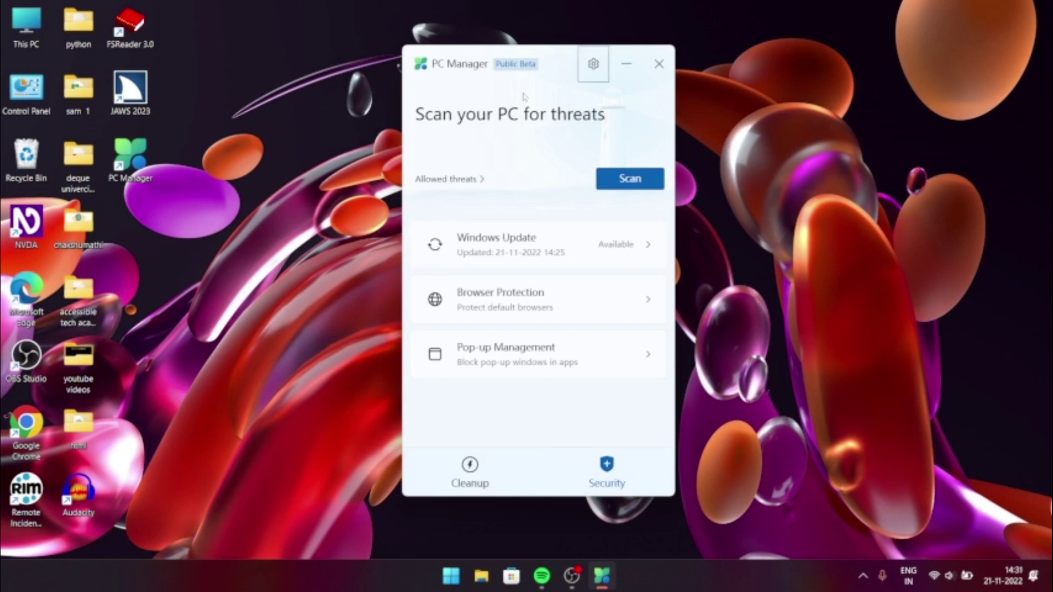
key("Tab")
key("Tab")
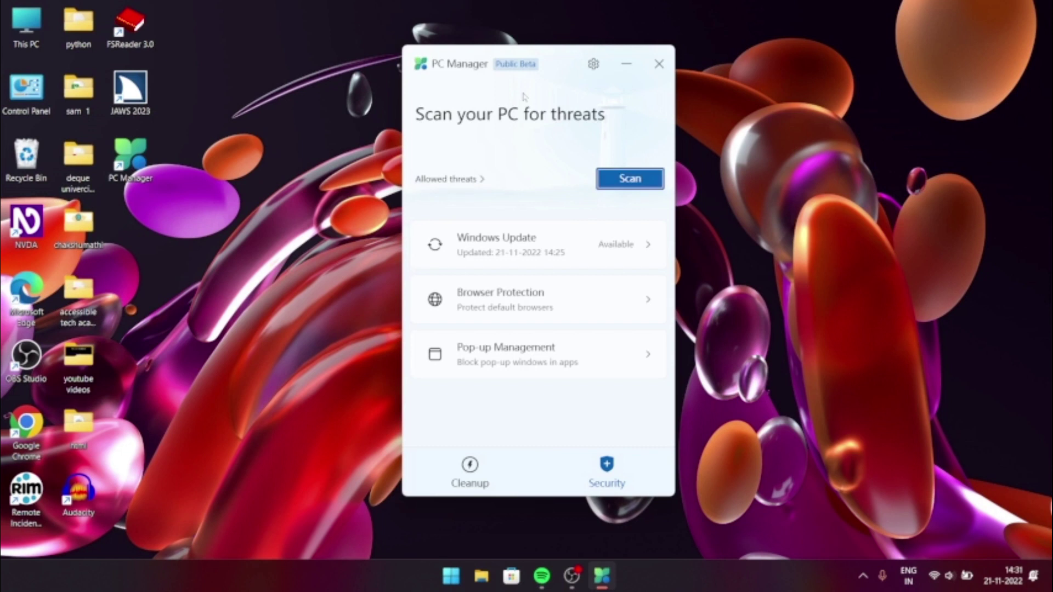
key("Return")
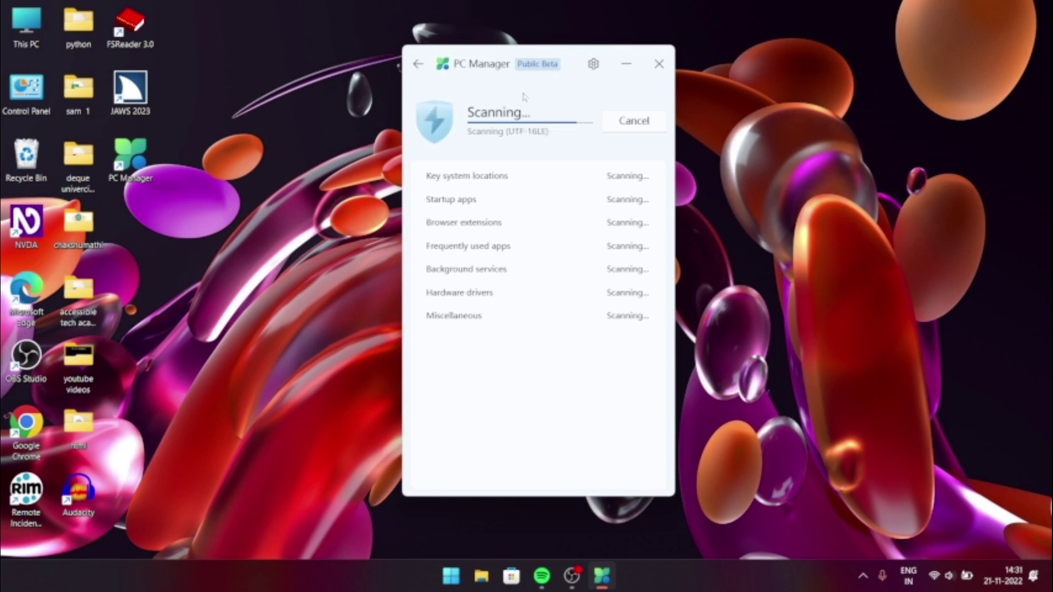
key("Tab")
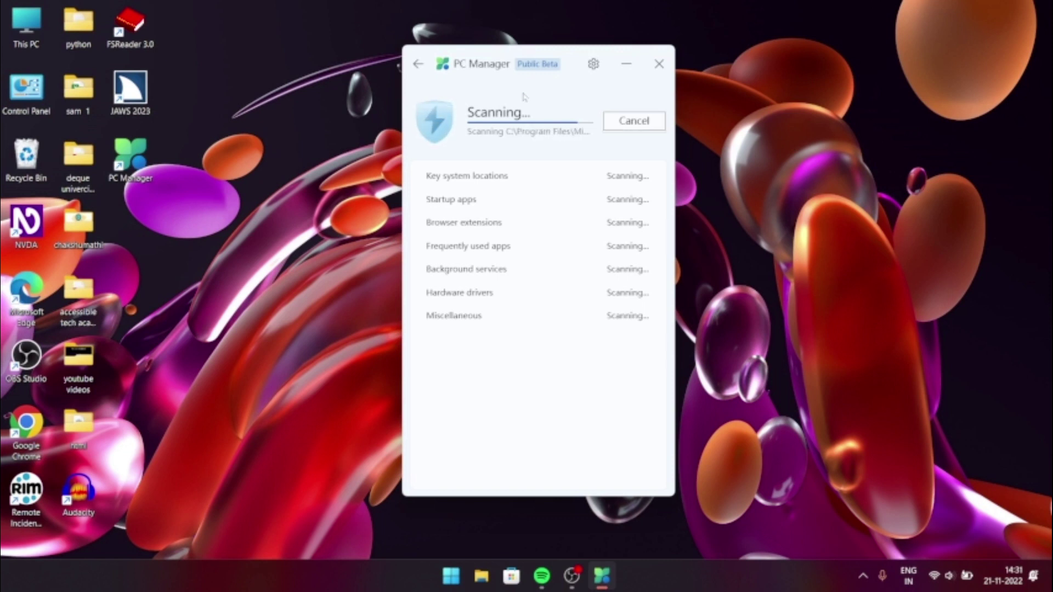
key("Tab")
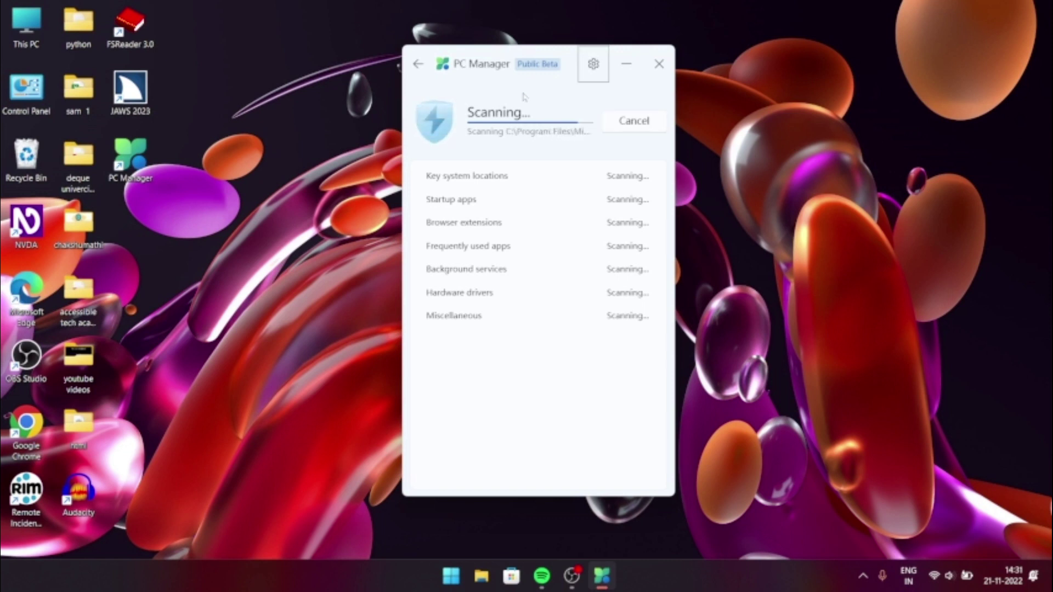
key("Tab")
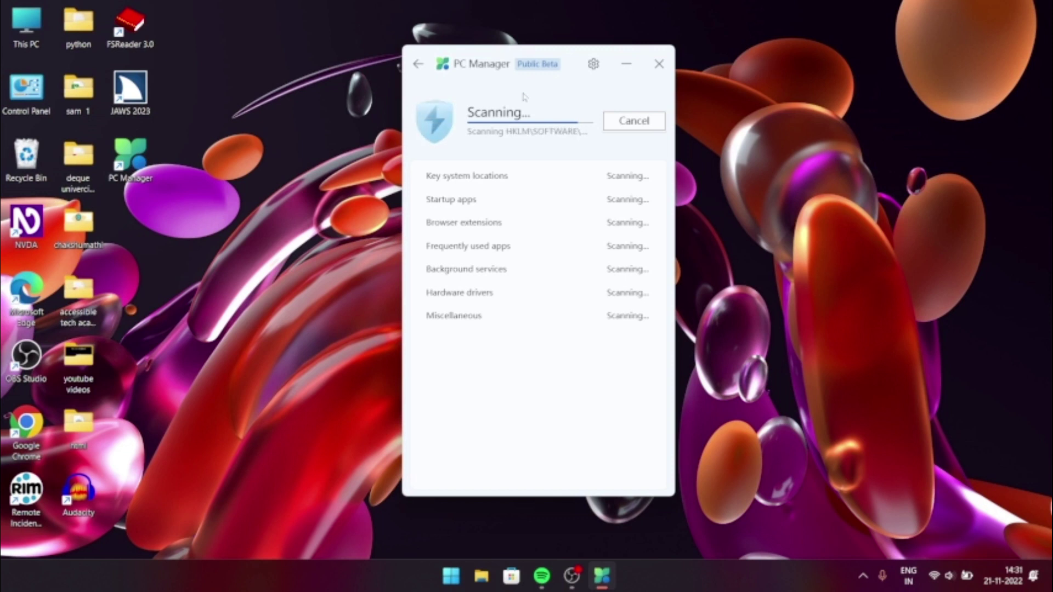
key("Tab")
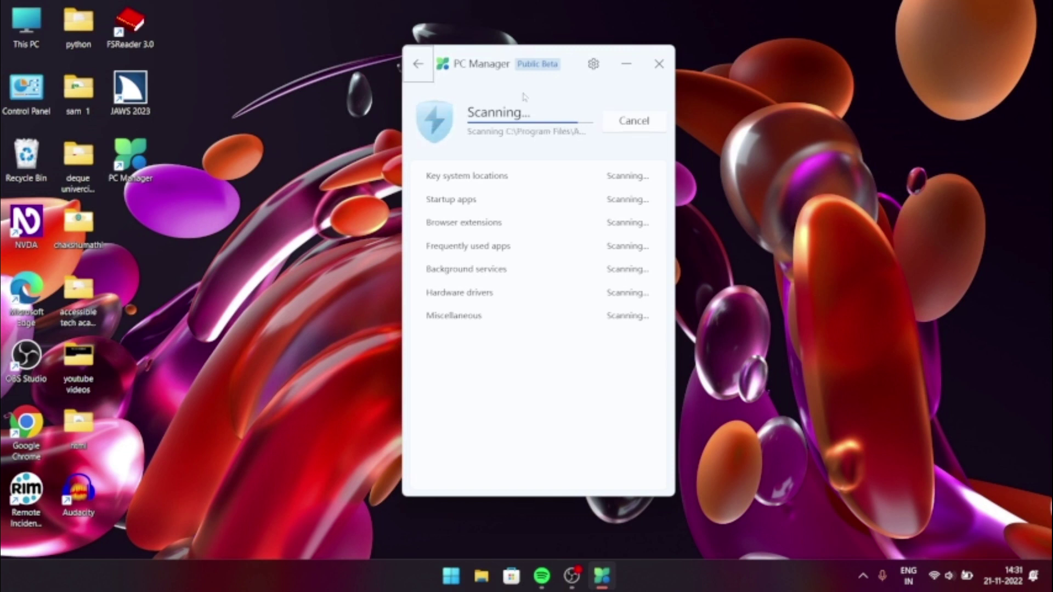
key("Tab")
key("Tab")
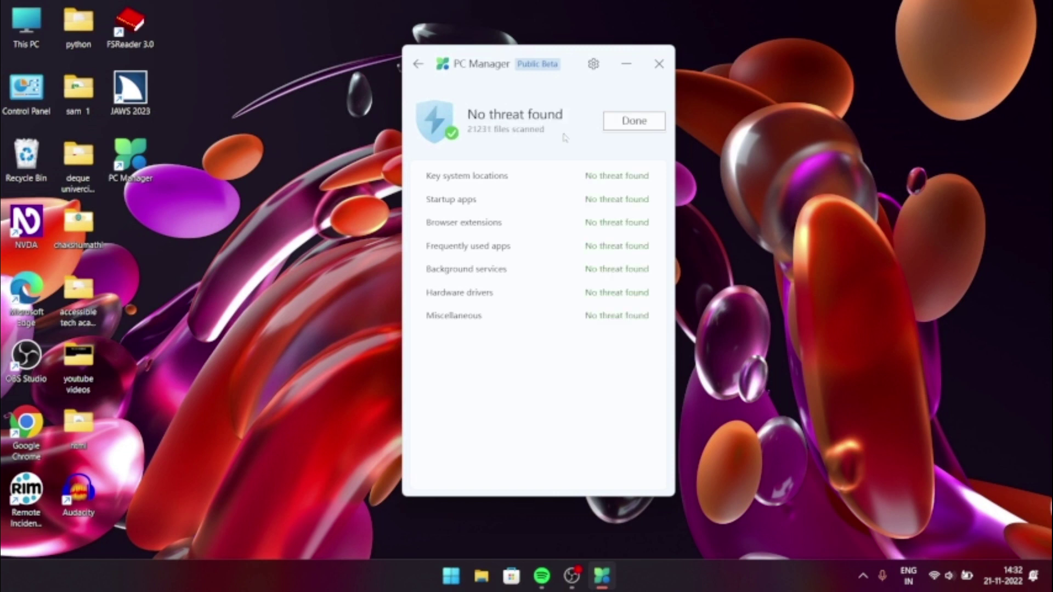
Close the completed threat scan and return to PC Manager's Security page.
key("Tab")
key("Tab")
key("Tab")
key("Return")
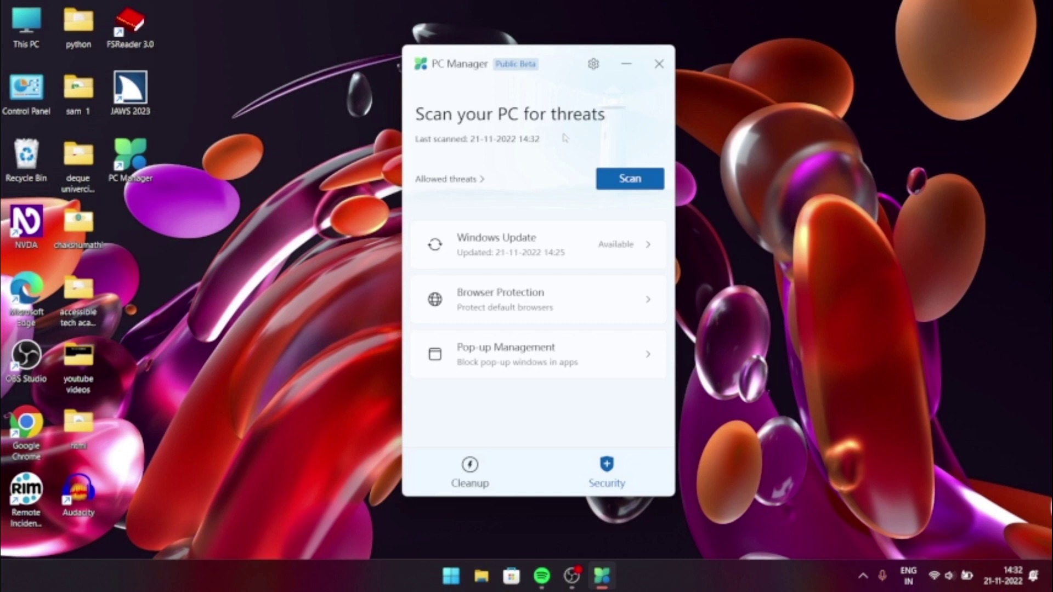
Go through the Security page's controls and open the options menu of PC Manager.
key("Tab")
key("Tab")
key("Tab")
key("Tab")
key("Tab")
key("Tab")
key("shift+Tab")
key("Return")
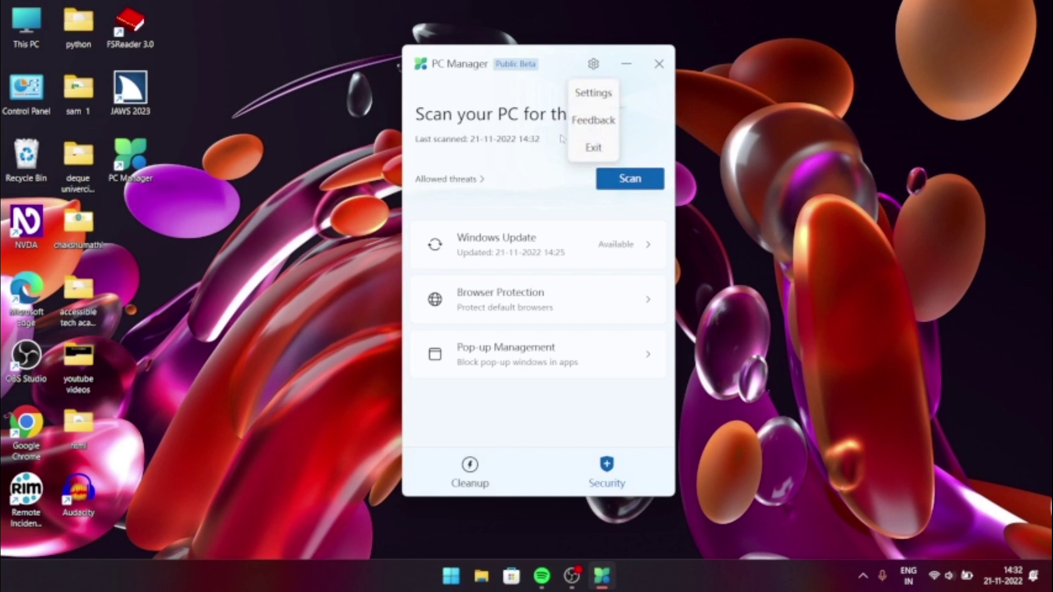
Look through the Settings, Feedback and Exit entries and open PC Manager's Settings.
key("Down")
key("Down")
key("Down")
key("Up")
key("Up")
key("Return")
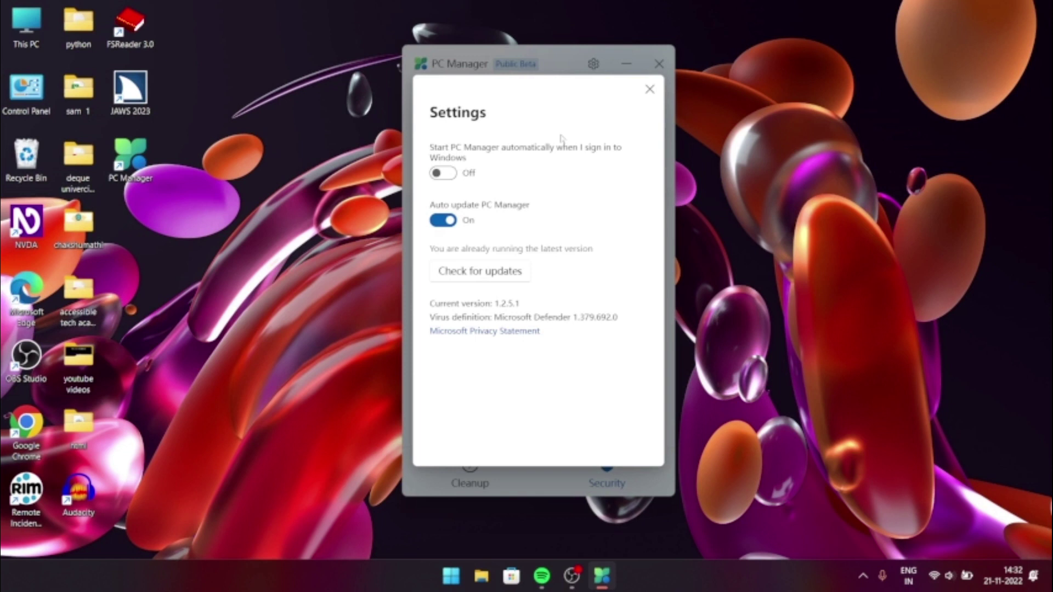
Review the automatic start, auto update, update check and privacy statement options, and close Settings with no changes.
key("Tab")
key("Tab")
key("Tab")
key("Tab")
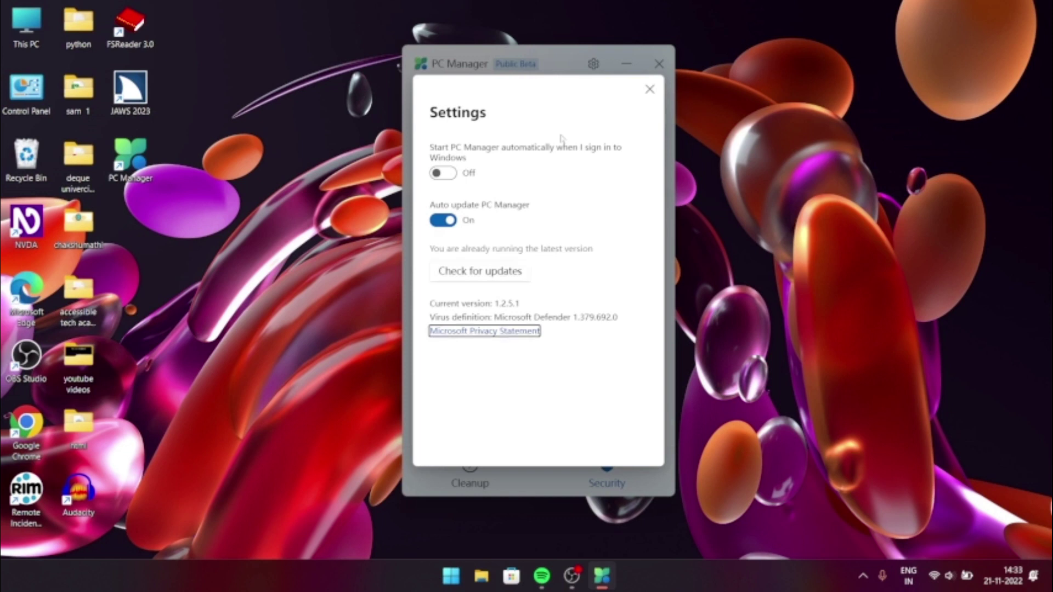
key("Tab")
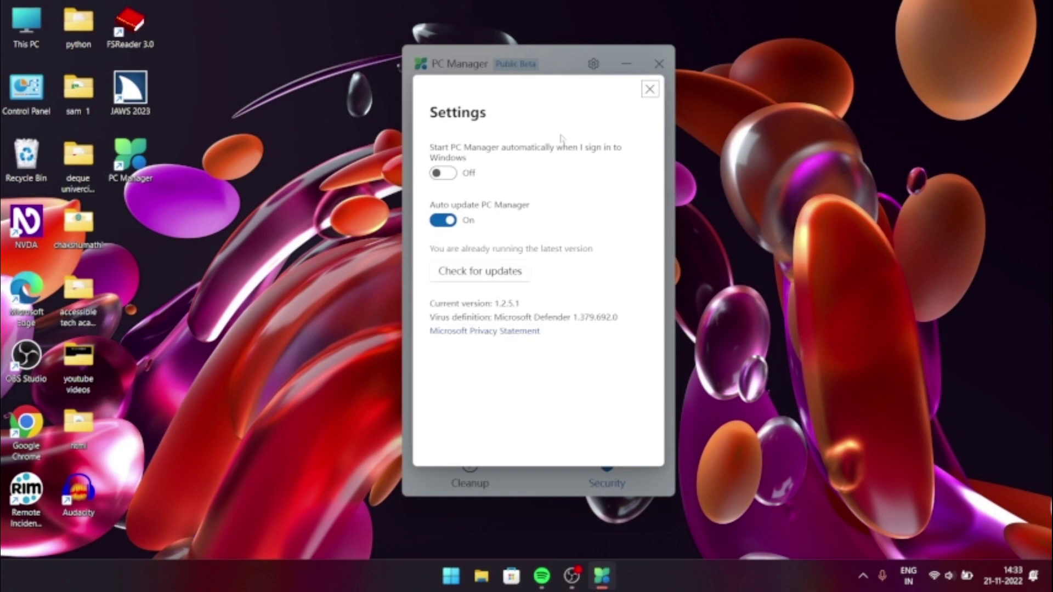
key("Return")
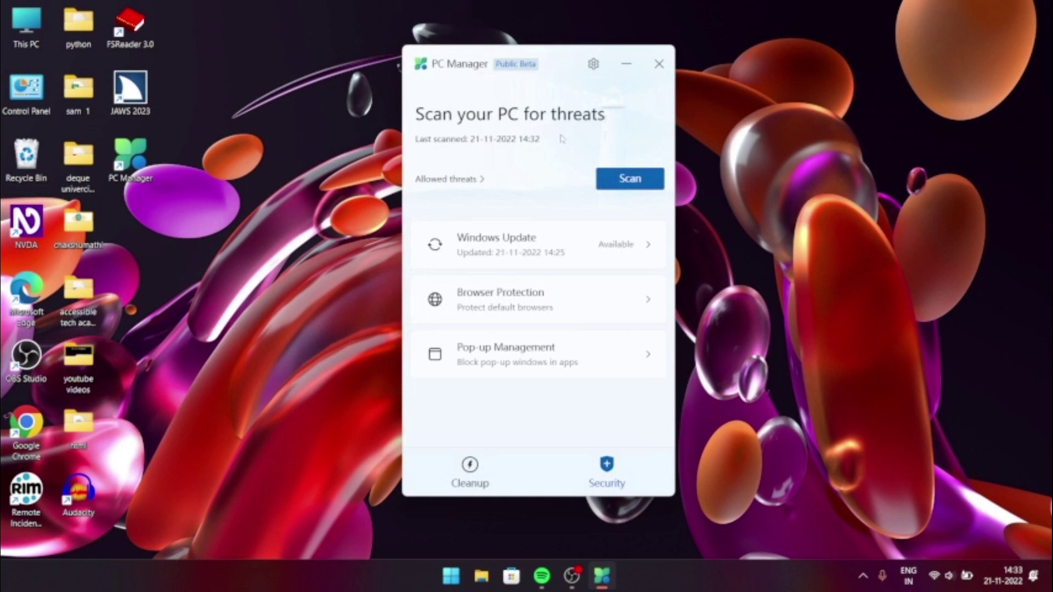